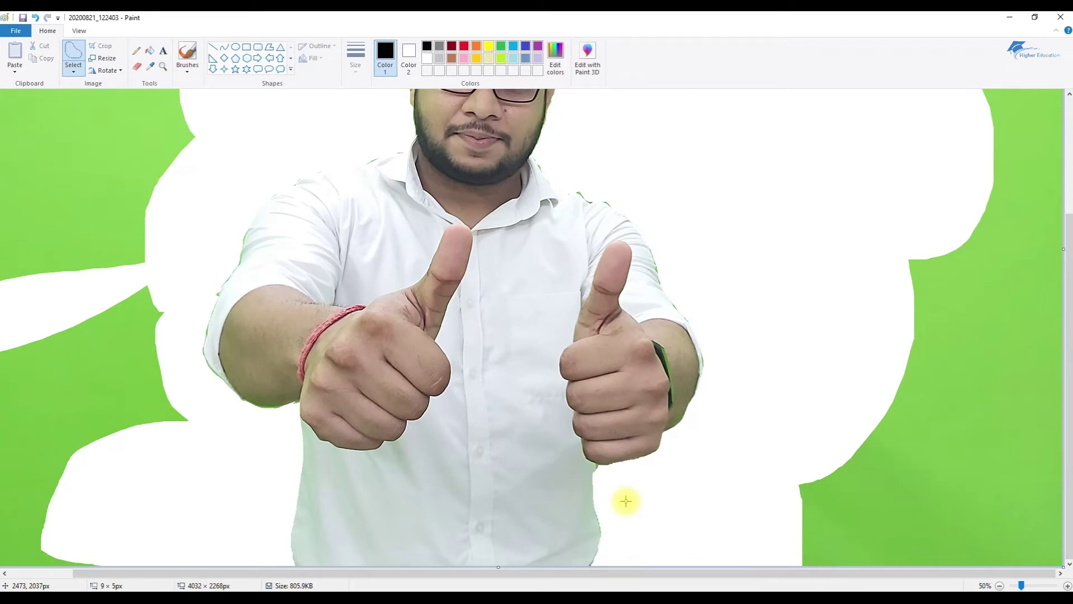
# Step: Erase all remaining green background around the man with the Eraser so the surroundings are white
pyautogui.scroll(3, 749, 436)
pyautogui.scroll(1, 575, 376)
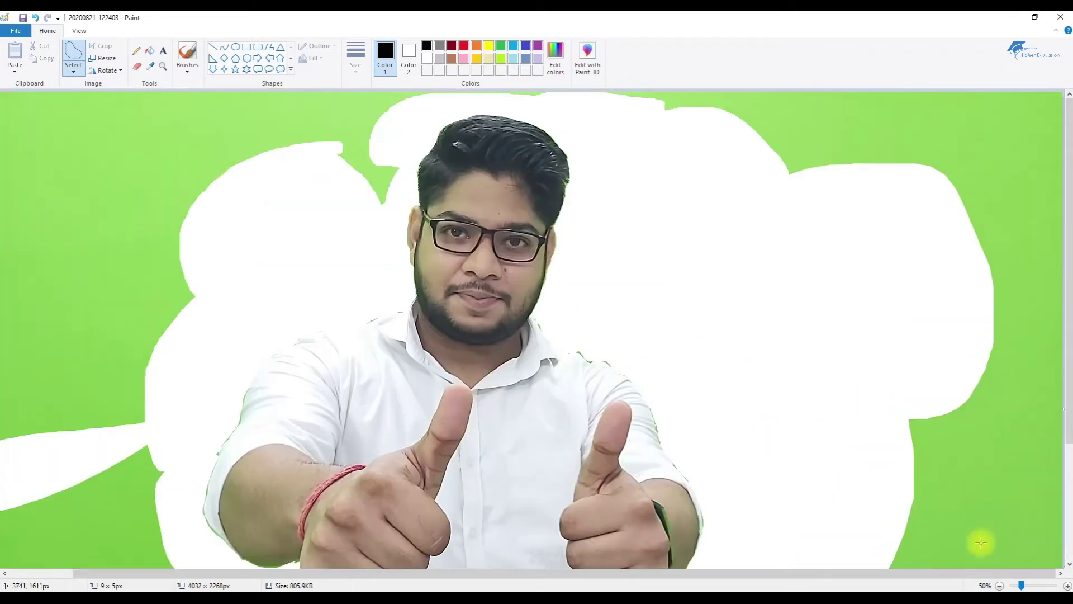
pyautogui.click(1016, 586)
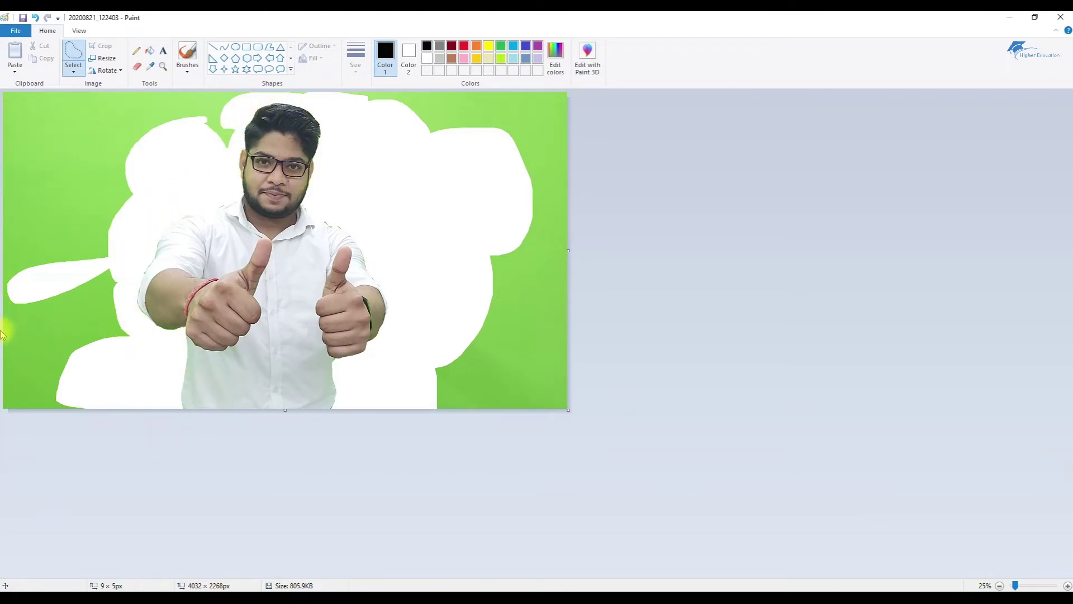
pyautogui.click(138, 68)
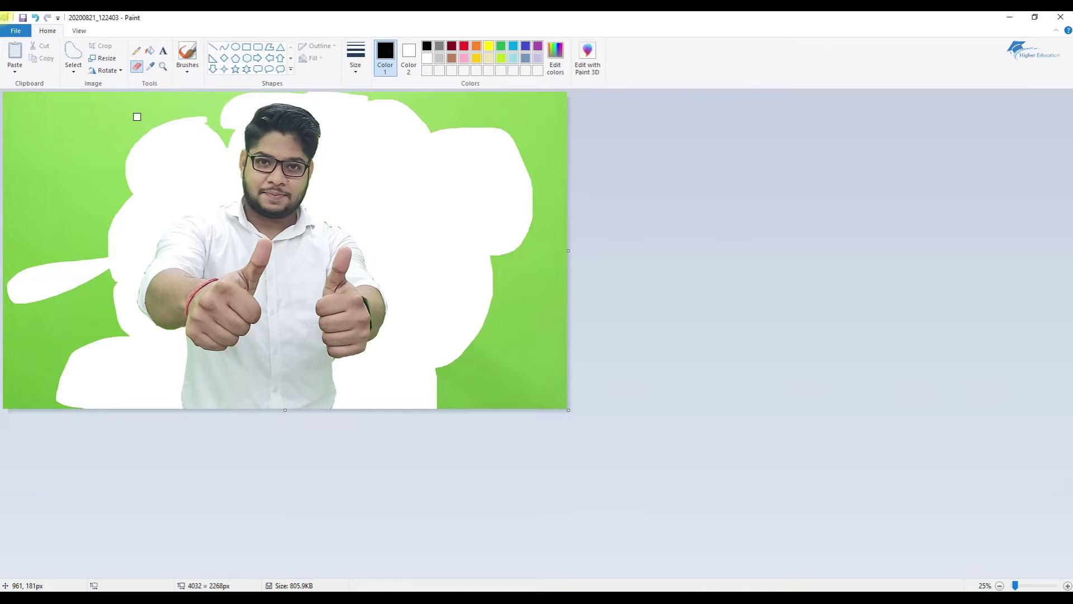
pyautogui.moveTo(137, 117)
pyautogui.mouseDown()
pyautogui.moveTo(114, 178)
pyautogui.moveTo(147, 113)
pyautogui.moveTo(179, 88)
pyautogui.moveTo(164, 109)
pyautogui.moveTo(122, 87)
pyautogui.moveTo(37, 89)
pyautogui.moveTo(136, 96)
pyautogui.moveTo(39, 95)
pyautogui.moveTo(83, 95)
pyautogui.moveTo(90, 222)
pyautogui.moveTo(124, 180)
pyautogui.moveTo(98, 213)
pyautogui.moveTo(104, 271)
pyautogui.moveTo(109, 199)
pyautogui.moveTo(44, 347)
pyautogui.moveTo(109, 330)
pyautogui.moveTo(62, 360)
pyautogui.moveTo(41, 321)
pyautogui.moveTo(18, 93)
pyautogui.moveTo(567, 96)
pyautogui.moveTo(510, 380)
pyautogui.moveTo(435, 329)
pyautogui.moveTo(445, 403)
pyautogui.moveTo(465, 294)
pyautogui.moveTo(552, 426)
pyautogui.moveTo(529, 262)
pyautogui.moveTo(464, 464)
pyautogui.moveTo(531, 340)
pyautogui.moveTo(539, 415)
pyautogui.moveTo(578, 331)
pyautogui.moveTo(506, 410)
pyautogui.moveTo(548, 113)
pyautogui.moveTo(539, 144)
pyautogui.moveTo(563, 123)
pyautogui.moveTo(551, 136)
pyautogui.moveTo(555, 203)
pyautogui.moveTo(561, 175)
pyautogui.mouseUp()
pyautogui.moveTo(518, 252)
pyautogui.mouseDown()
pyautogui.moveTo(376, 100)
pyautogui.moveTo(462, 106)
pyautogui.moveTo(544, 92)
pyautogui.moveTo(516, 96)
pyautogui.moveTo(443, 152)
pyautogui.mouseUp()
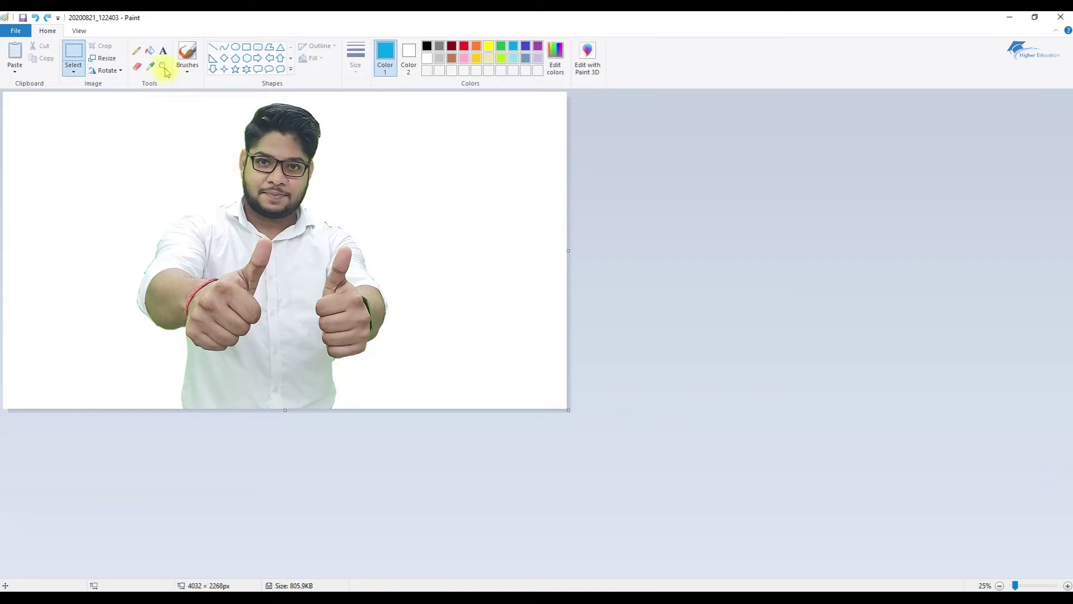
# Step: Try a gold fill on the background around the man and refill it with white
pyautogui.click(150, 51)
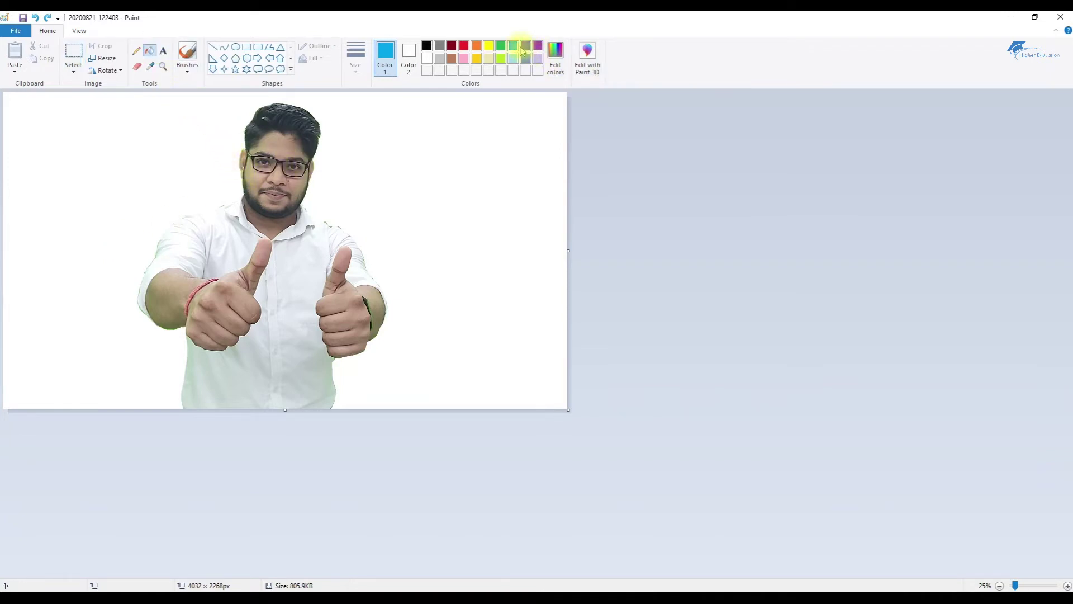
pyautogui.click(477, 58)
pyautogui.click(461, 193)
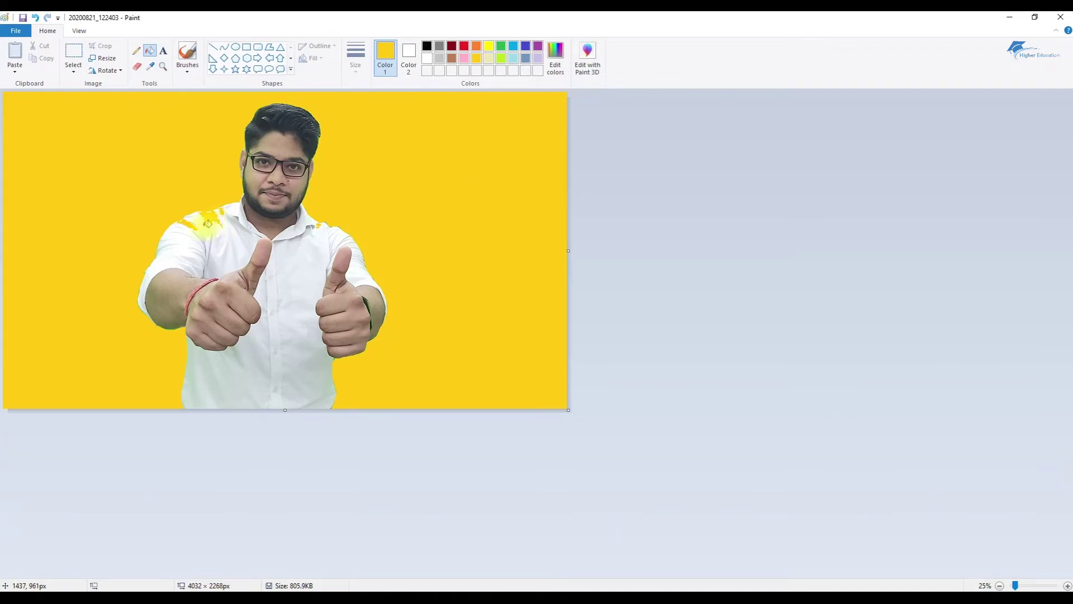
pyautogui.click(427, 57)
pyautogui.click(431, 169)
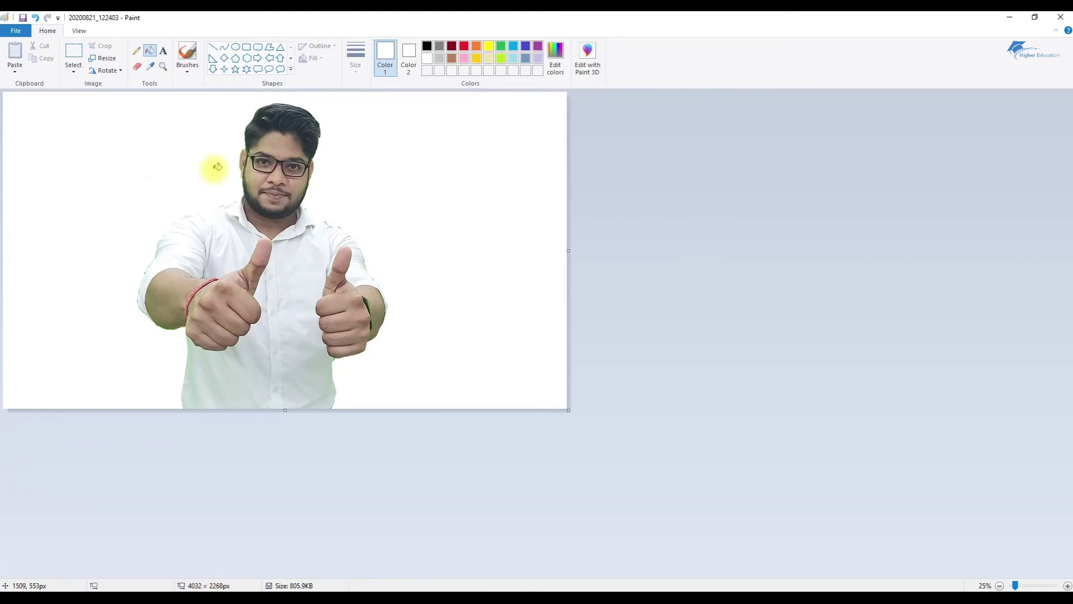
# Step: Select the man with a rectangular selection, move him to the right edge of the canvas and flip him horizontally
pyautogui.click(77, 55)
pyautogui.moveTo(85, 101); pyautogui.dragTo(479, 419)
pyautogui.moveTo(443, 324); pyautogui.dragTo(434, 322)
pyautogui.moveTo(337, 323); pyautogui.dragTo(301, 326)
pyautogui.moveTo(415, 333); pyautogui.dragTo(627, 335)
pyautogui.click(120, 76)
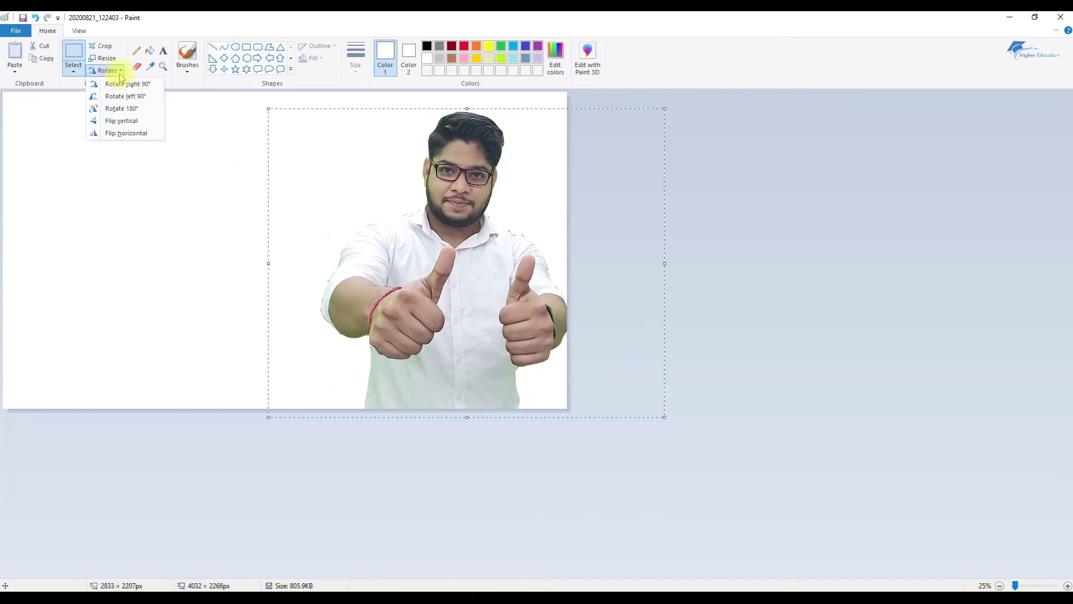
pyautogui.click(135, 134)
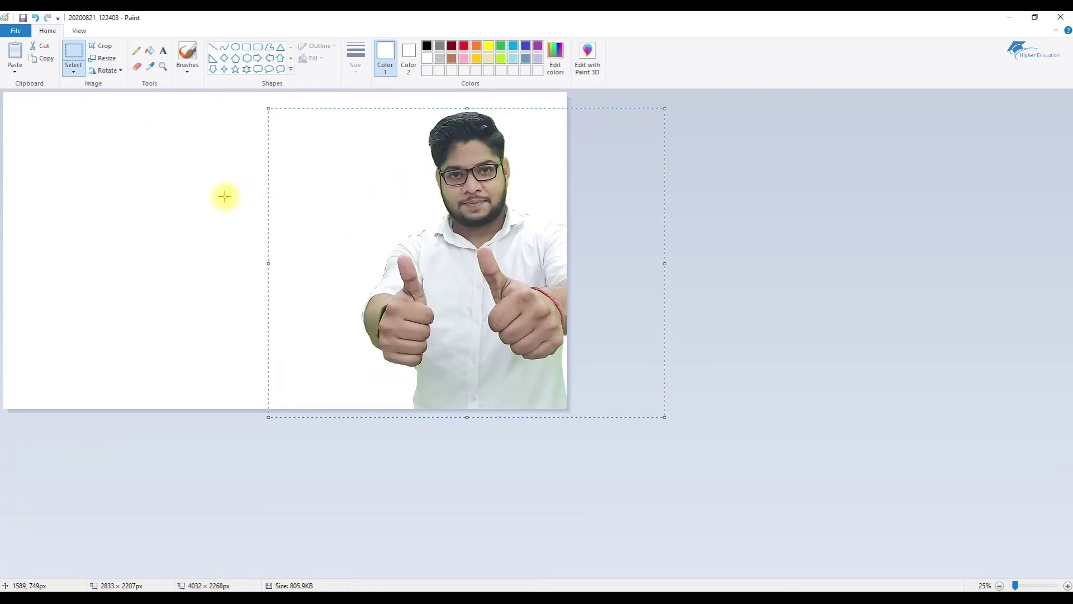
pyautogui.click(187, 124)
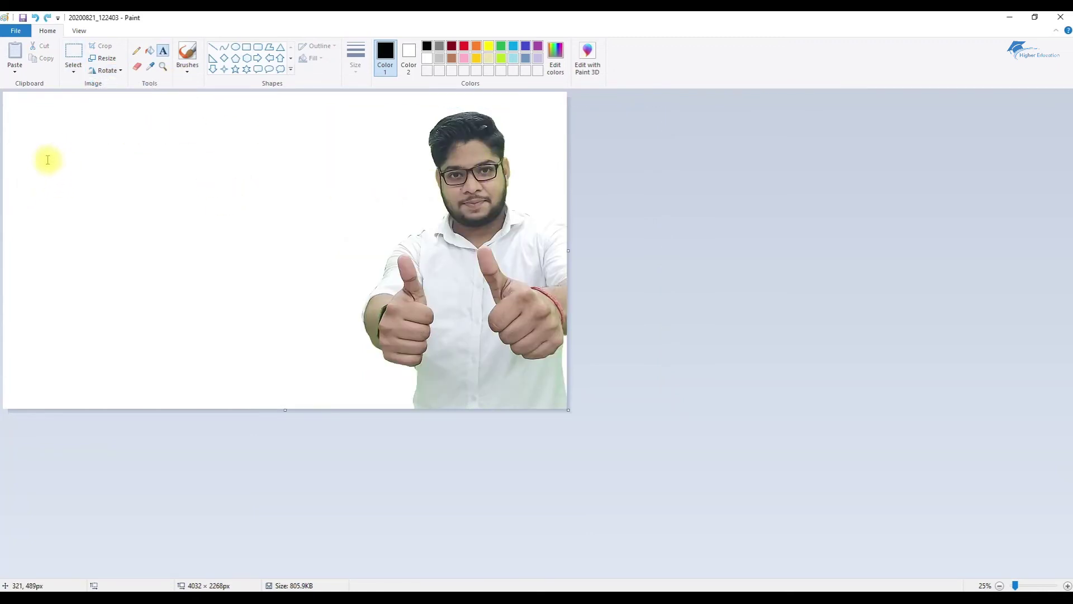
# Step: Add bold black Calibri text at size 200 beside the man, reading "My Photo Background", "Removed in" and "2 Minutes" on separate lines
pyautogui.click(47, 153)
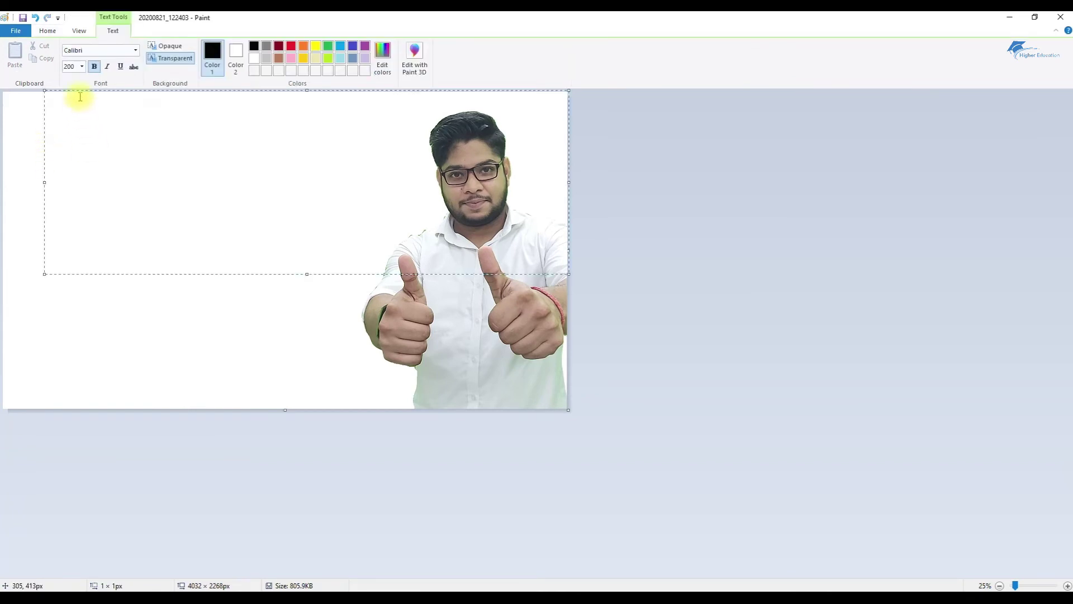
pyautogui.click(75, 66)
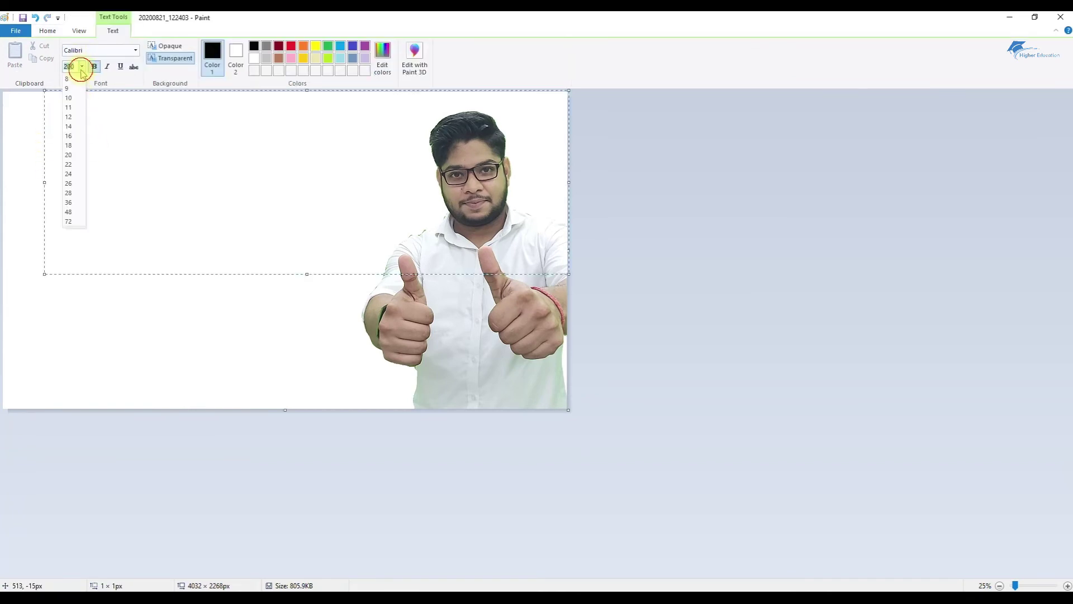
pyautogui.click(72, 216)
pyautogui.click(76, 67)
pyautogui.click(69, 221)
pyautogui.click(69, 67)
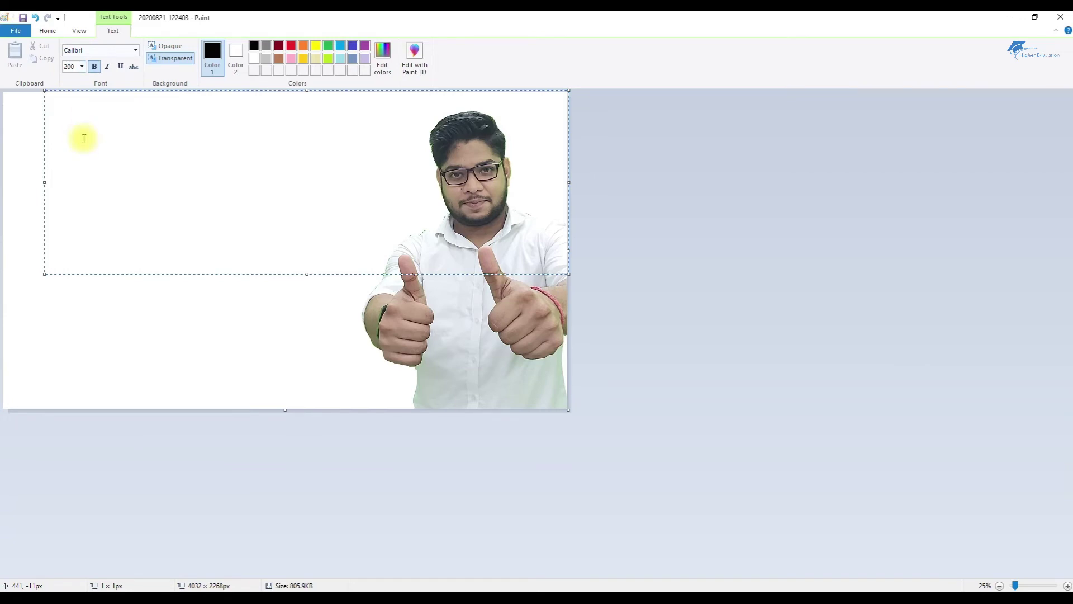
pyautogui.write('My Photo Background')
pyautogui.press('Return')
pyautogui.write('Removed in')
pyautogui.press('Return')
pyautogui.write('2 ')
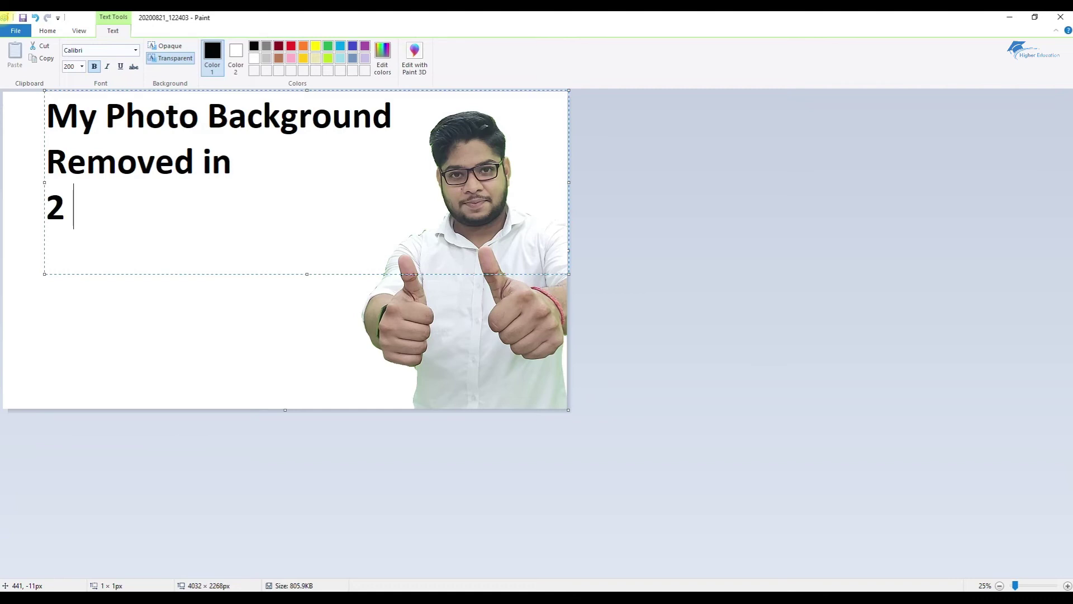
pyautogui.write('Minutes')
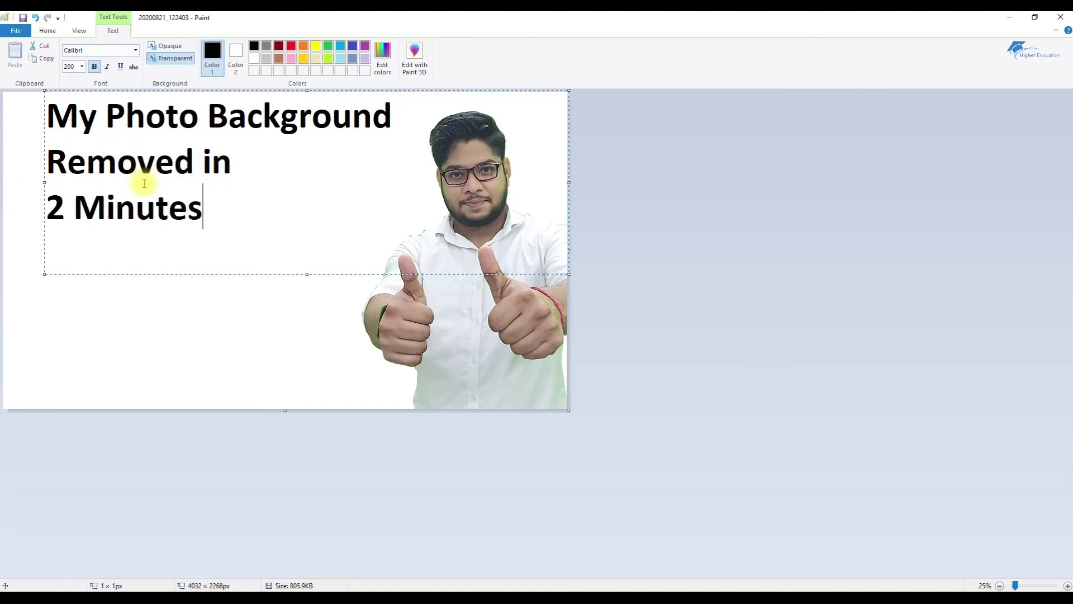
# Step: Set the whole text to size 300 and resize its text box so it wraps onto four lines clear of the man
pyautogui.hotkey('ctrl', 'a')
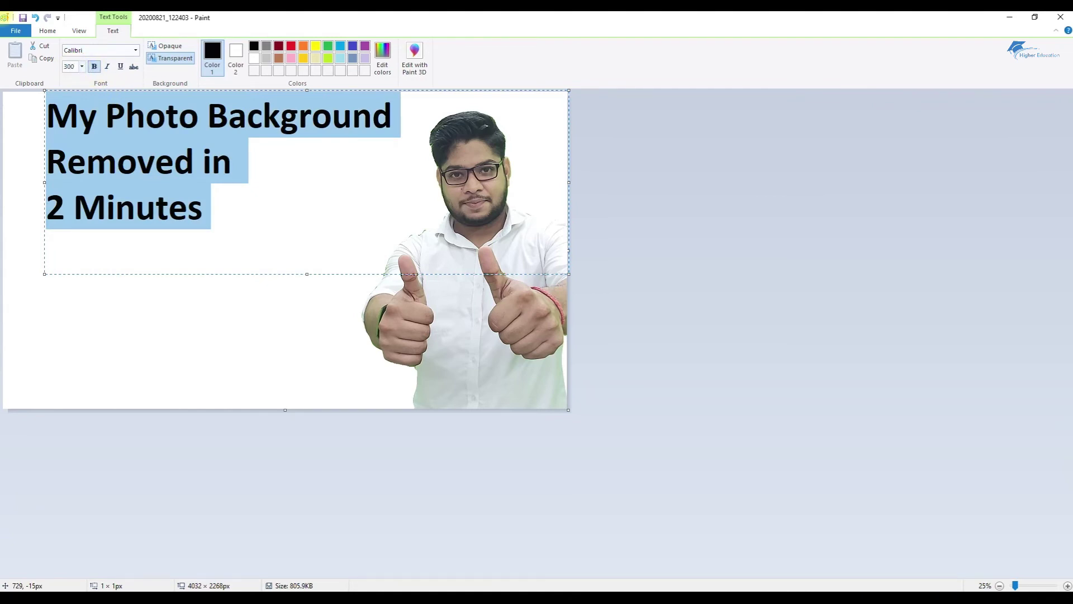
pyautogui.press('Return')
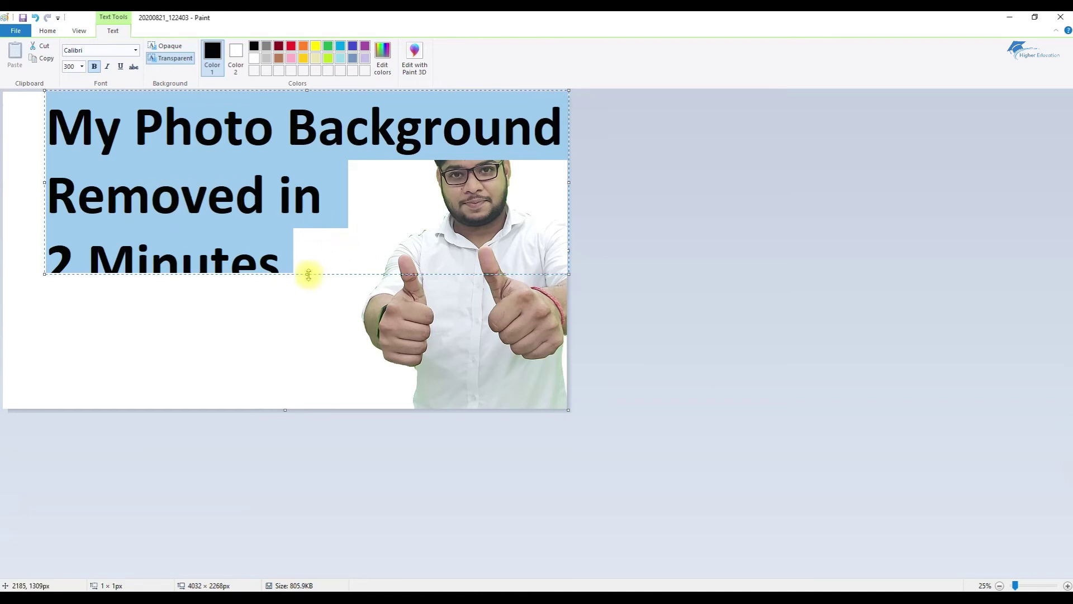
pyautogui.moveTo(306, 274); pyautogui.dragTo(303, 343)
pyautogui.moveTo(569, 218); pyautogui.dragTo(534, 218)
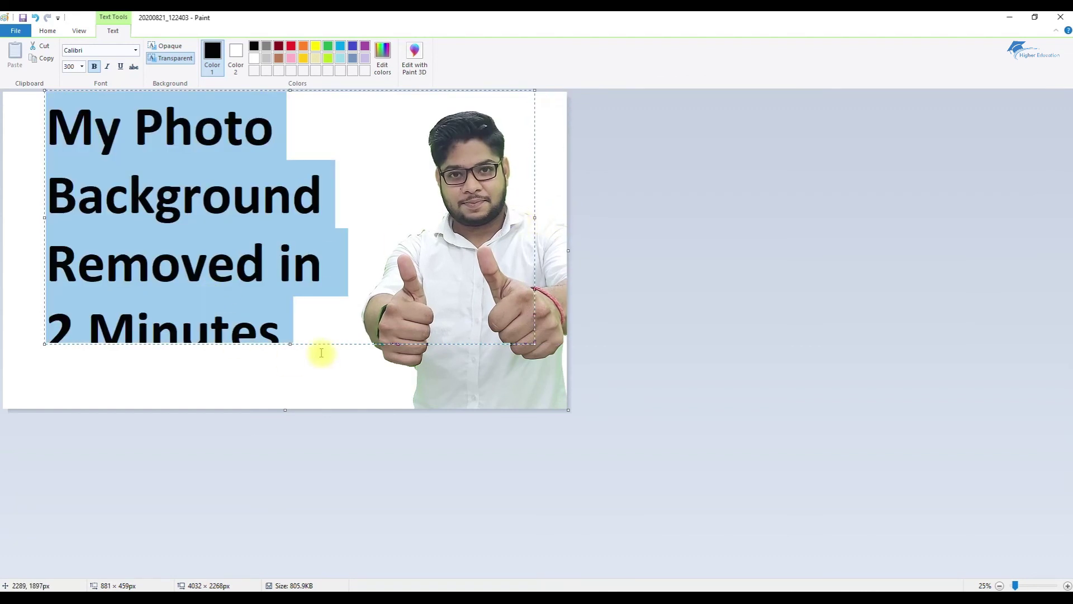
pyautogui.moveTo(291, 345); pyautogui.dragTo(290, 386)
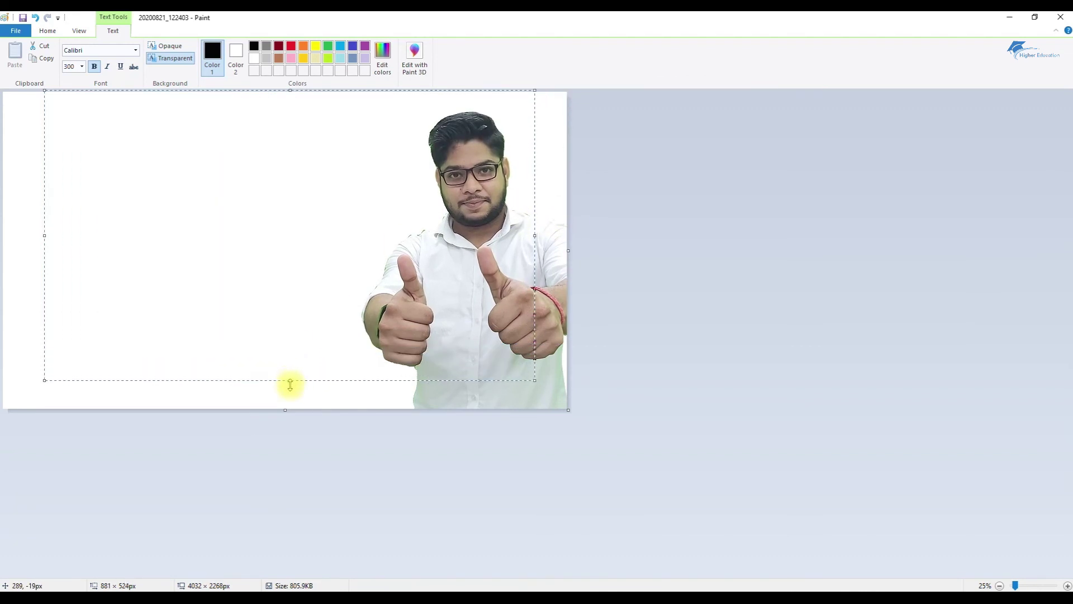
pyautogui.click(259, 281)
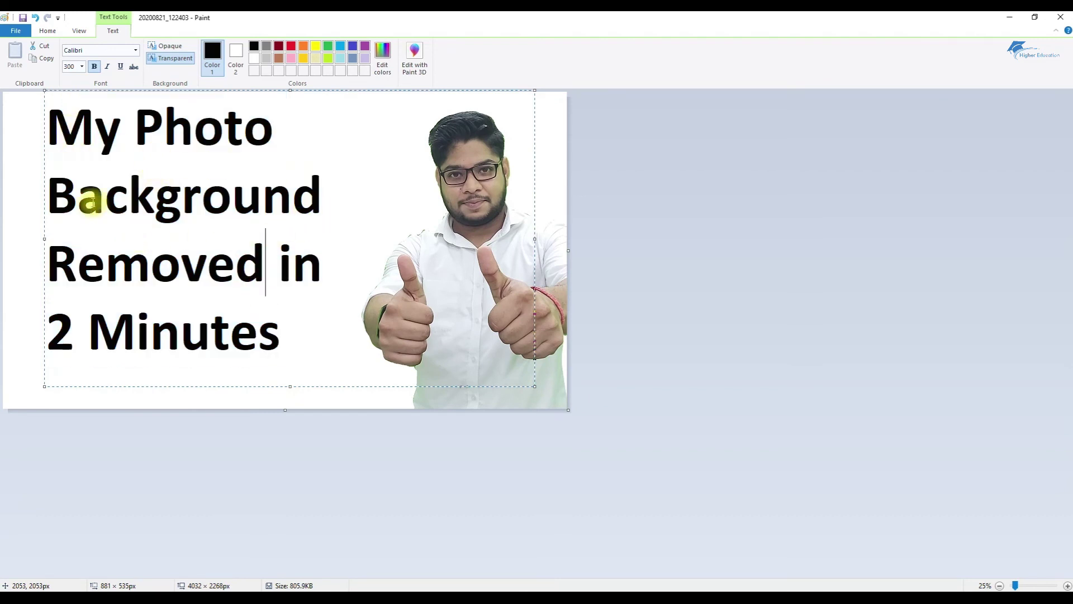
# Step: Colour the word "Background" red
pyautogui.moveTo(331, 203); pyautogui.dragTo(51, 196)
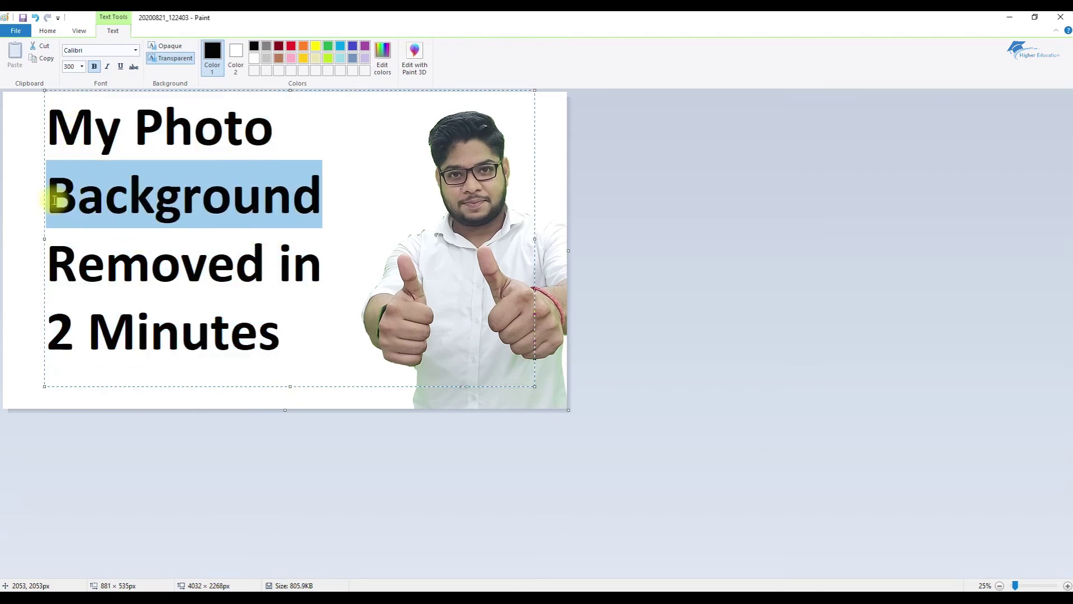
pyautogui.click(291, 47)
pyautogui.click(231, 204)
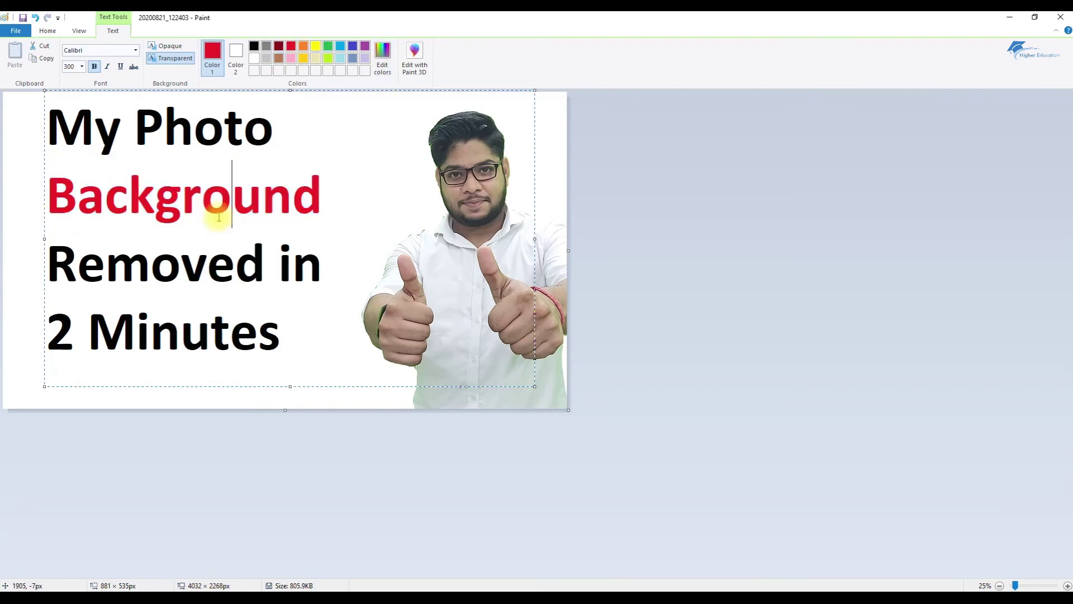
# Step: Change the font of all four text lines to Berlin Sans FB Demi
pyautogui.moveTo(285, 351); pyautogui.dragTo(44, 152)
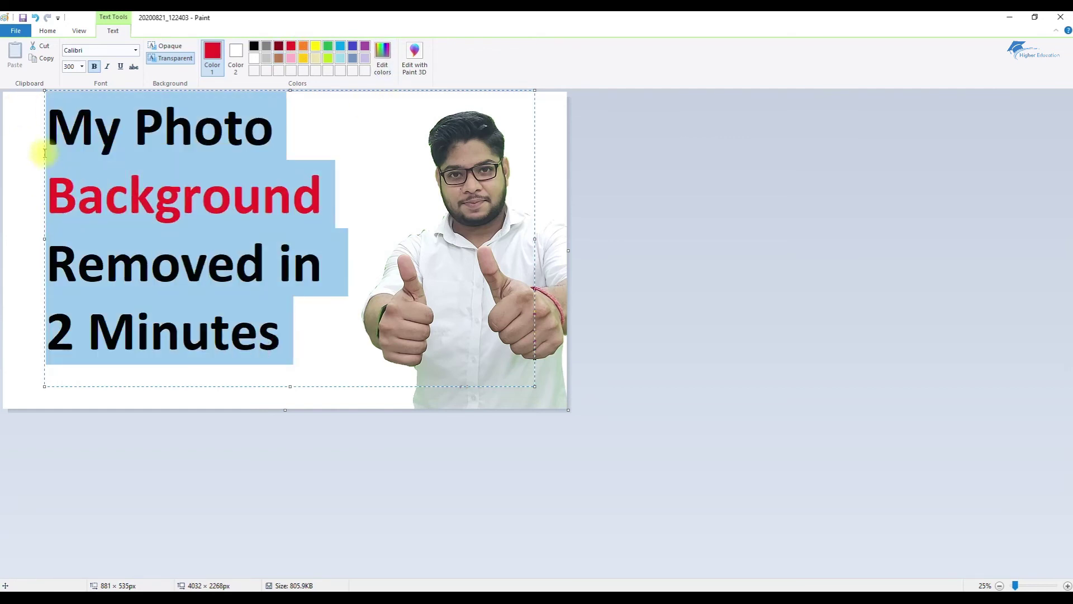
pyautogui.click(135, 50)
pyautogui.click(107, 287)
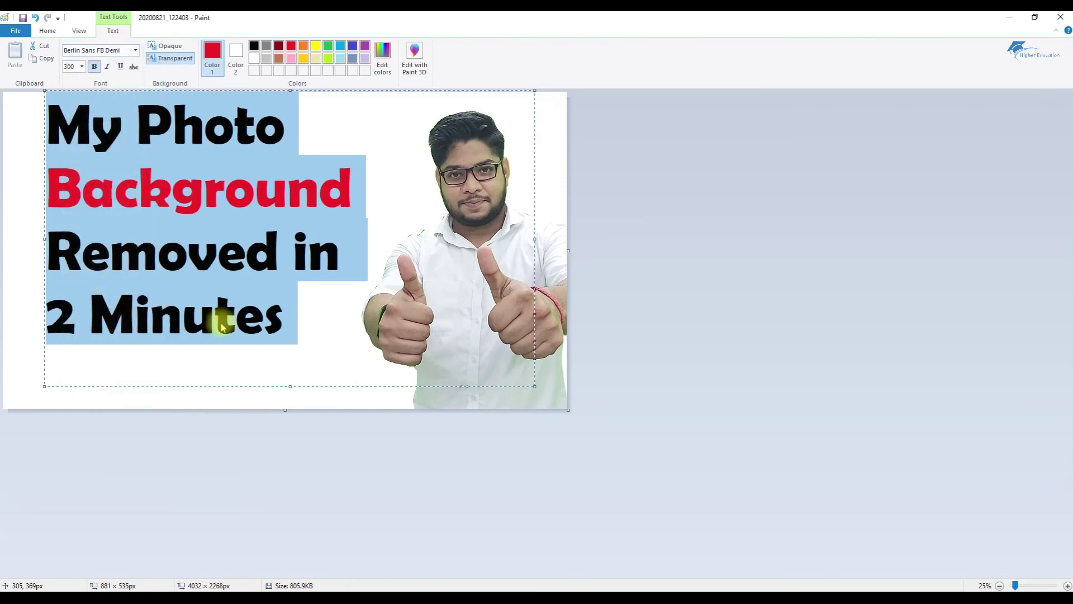
# Step: Resize the text box to shift the text slightly left and down, and commit the text to the canvas
pyautogui.moveTo(44, 385); pyautogui.dragTo(31, 410)
pyautogui.click(171, 323)
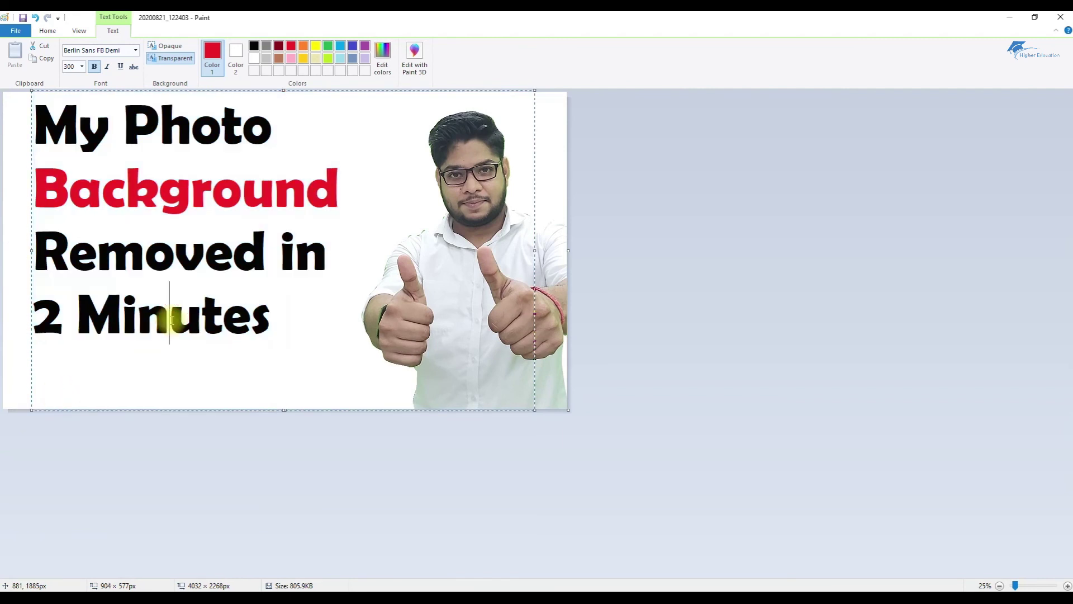
pyautogui.moveTo(283, 91); pyautogui.dragTo(286, 124)
pyautogui.click(286, 107)
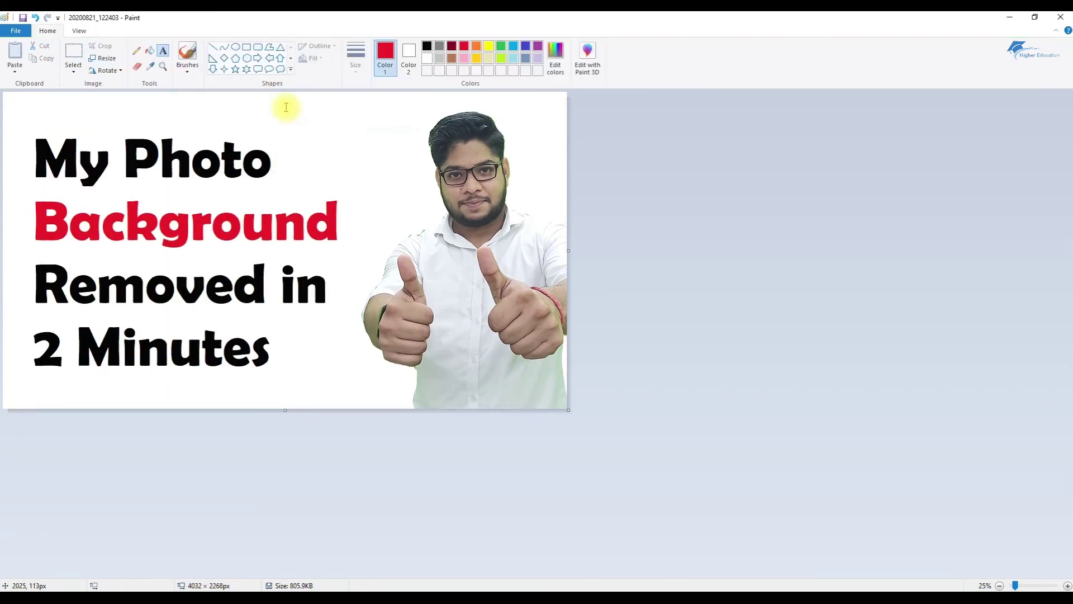